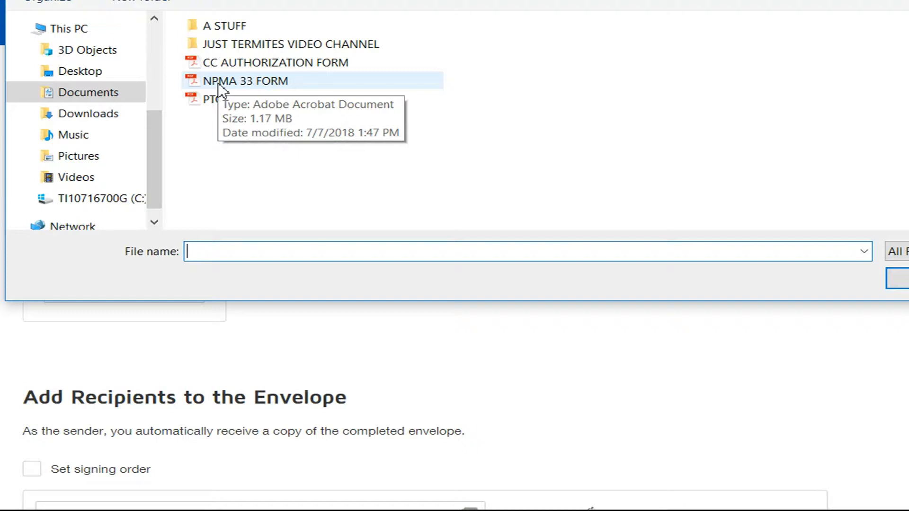
# Add the NPMA 33 FORM PDF to the envelope and enter JUST TERMITES as recipient with the recipient's e-mail.
pyautogui.doubleClick(220, 82)
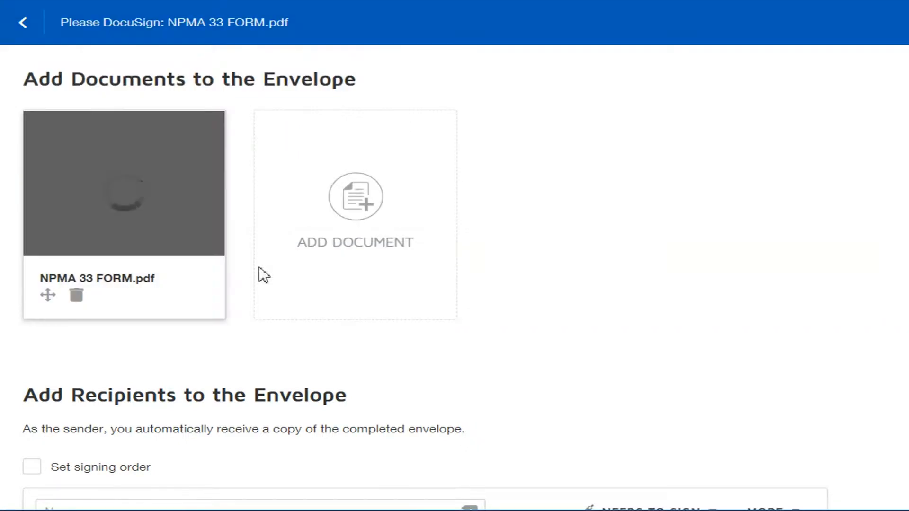
pyautogui.scroll(-5, 454, 265)
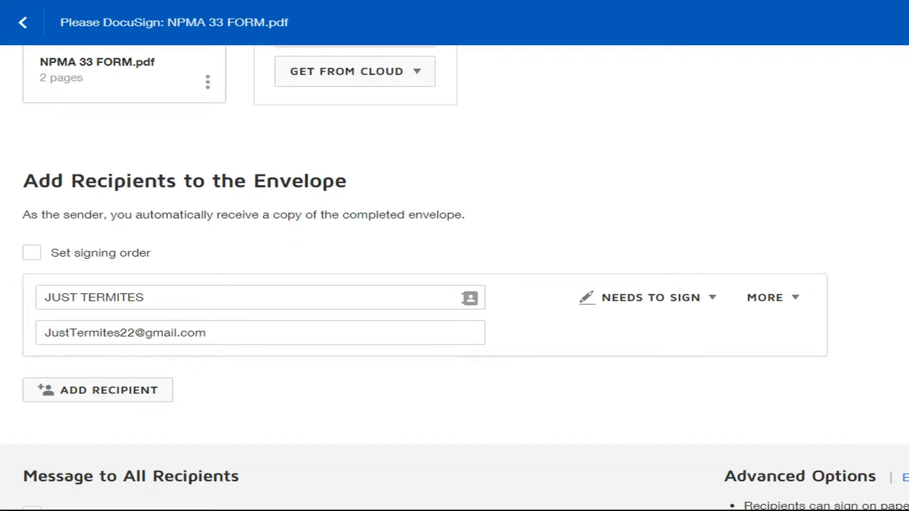
pyautogui.scroll(-5, 455, 277)
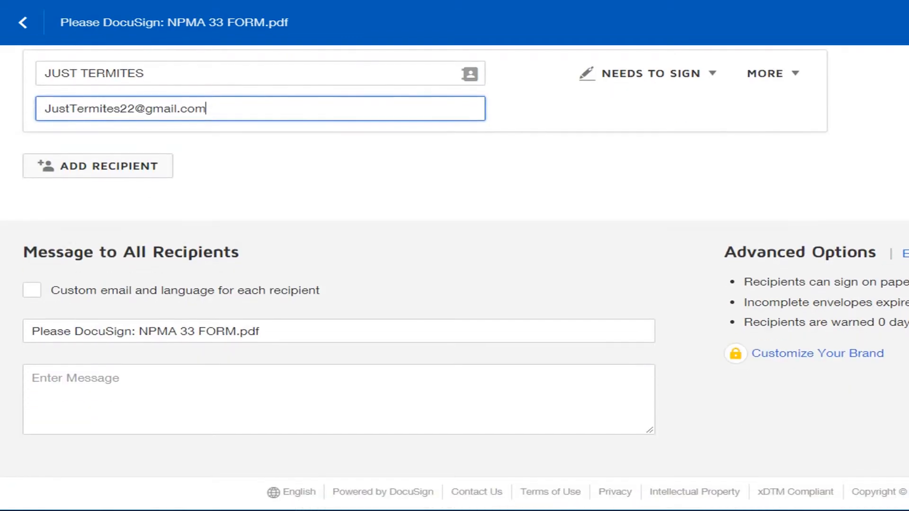
# Write a message to all recipients asking them to review the attached termite report and sign in the marked areas.
pyautogui.click(87, 379)
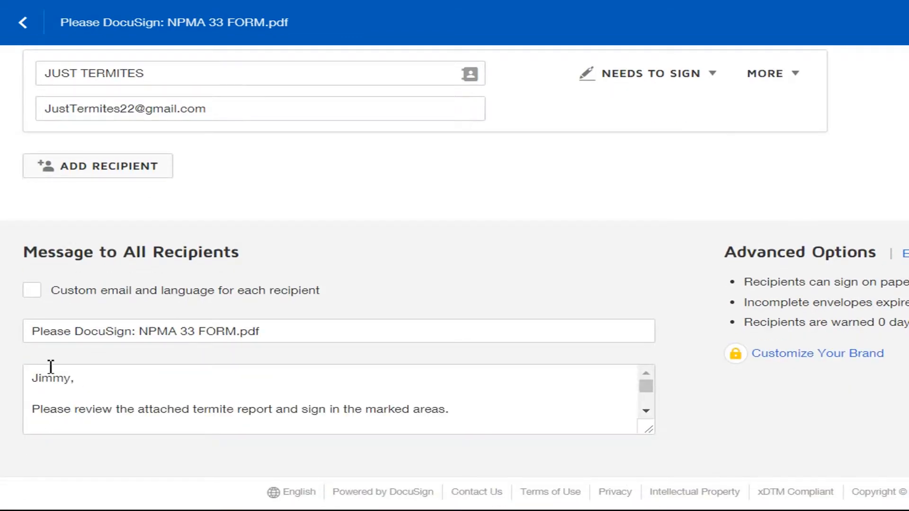
pyautogui.click(646, 412)
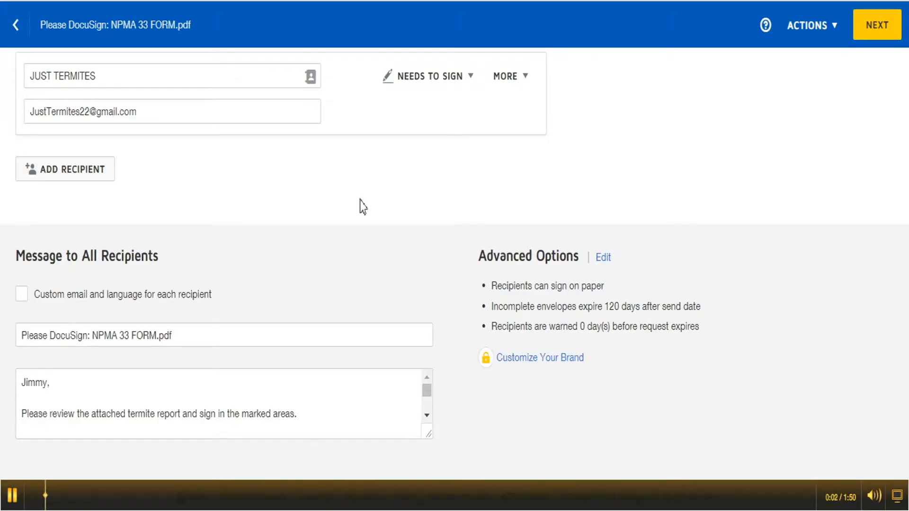
# Enable automatic reminders in the advanced options, with 2 days before the first reminder and 2 days between reminders, and save.
pyautogui.click(600, 259)
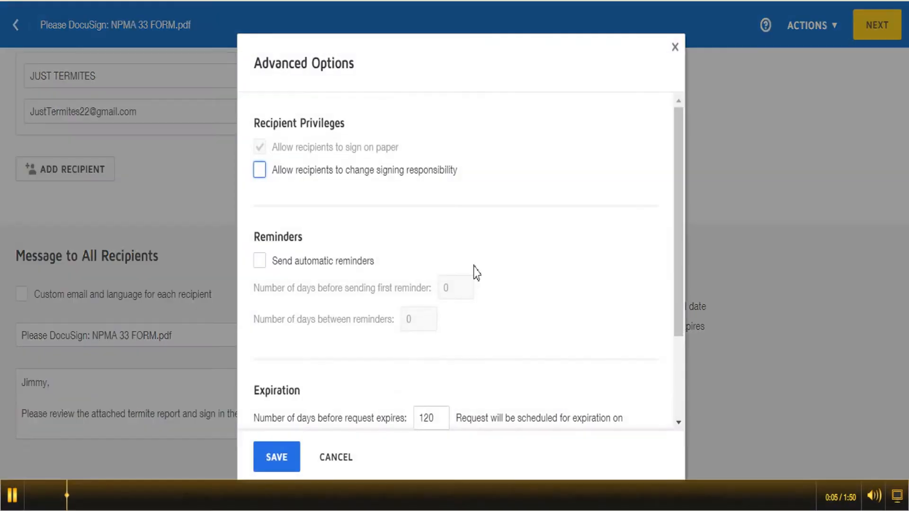
pyautogui.click(260, 262)
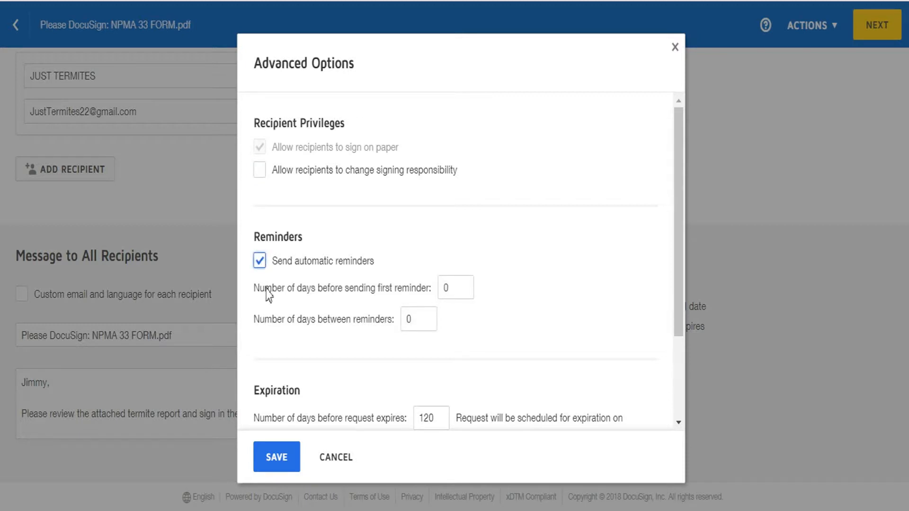
pyautogui.click(440, 286)
pyautogui.write('2')
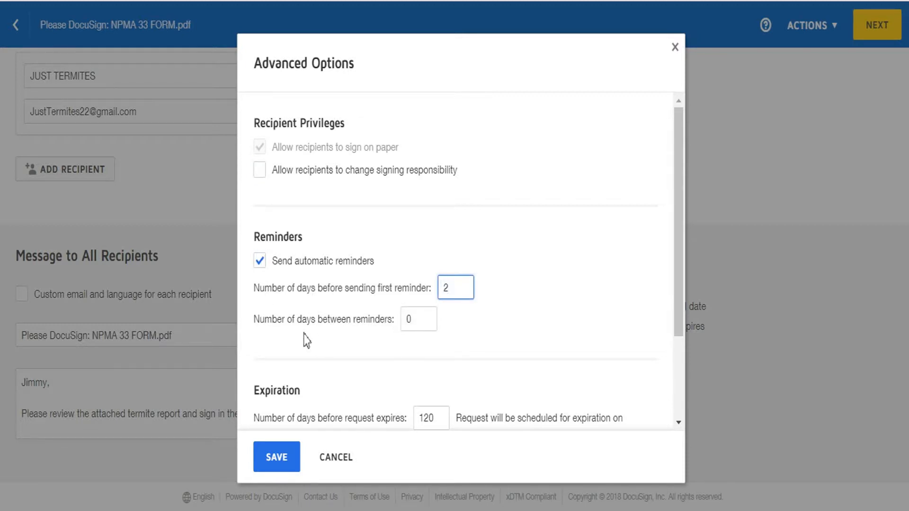
pyautogui.click(424, 321)
pyautogui.write('2')
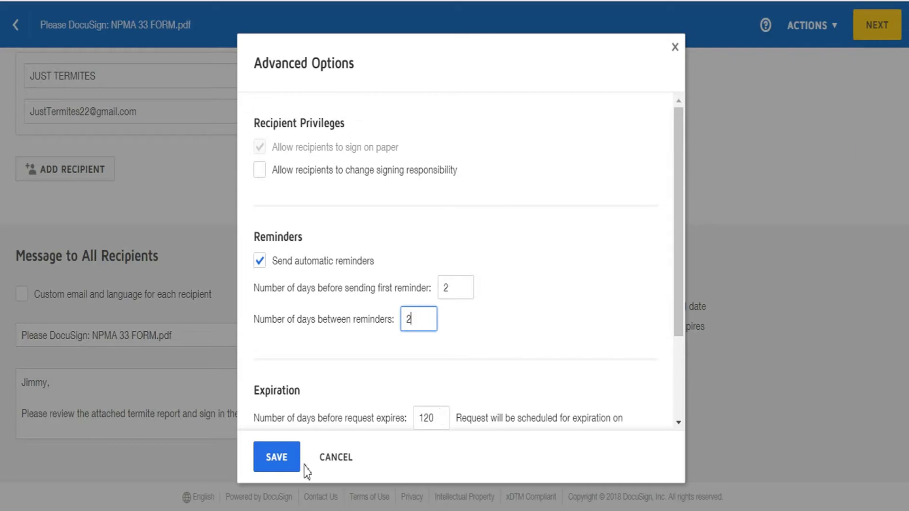
pyautogui.click(280, 463)
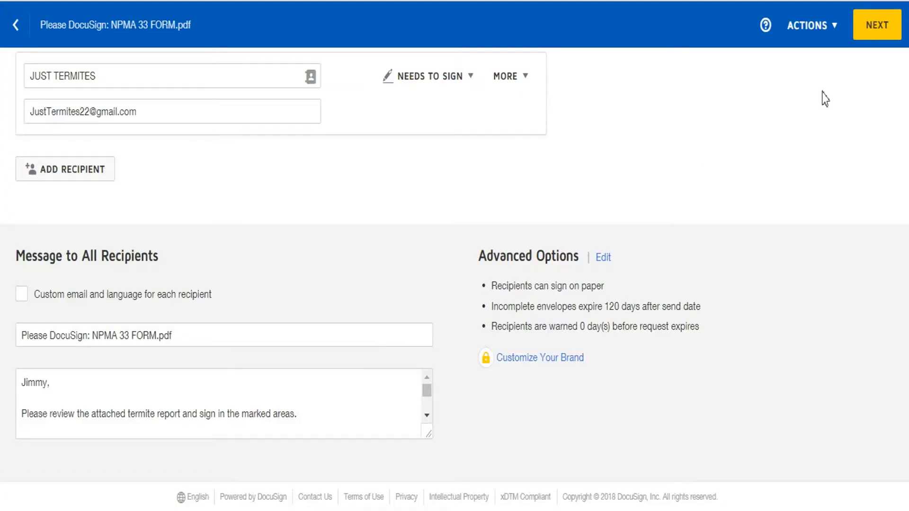
# Place Signature, Date Signed and Full Name fields in the Signature of Buyer box at the end of page 1.
pyautogui.click(895, 33)
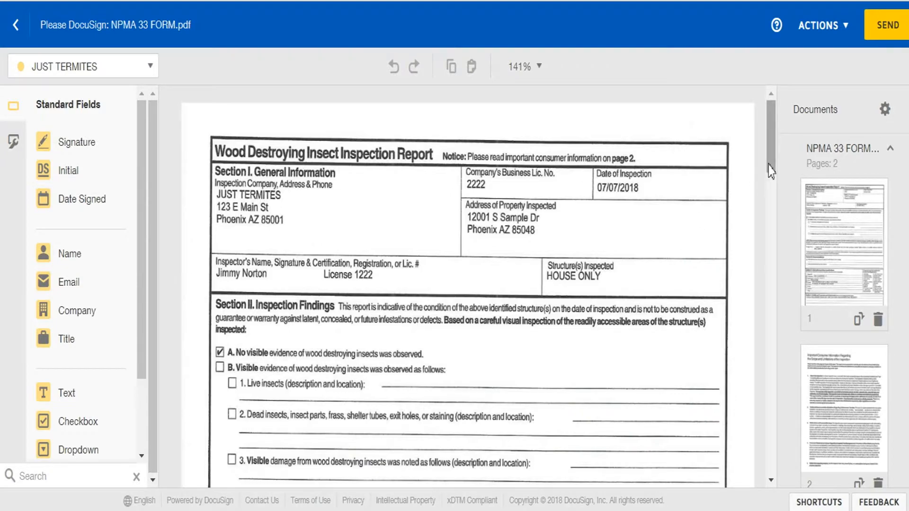
pyautogui.scroll(-1, 771, 184)
pyautogui.scroll(-10, 775, 190)
pyautogui.scroll(9, 769, 187)
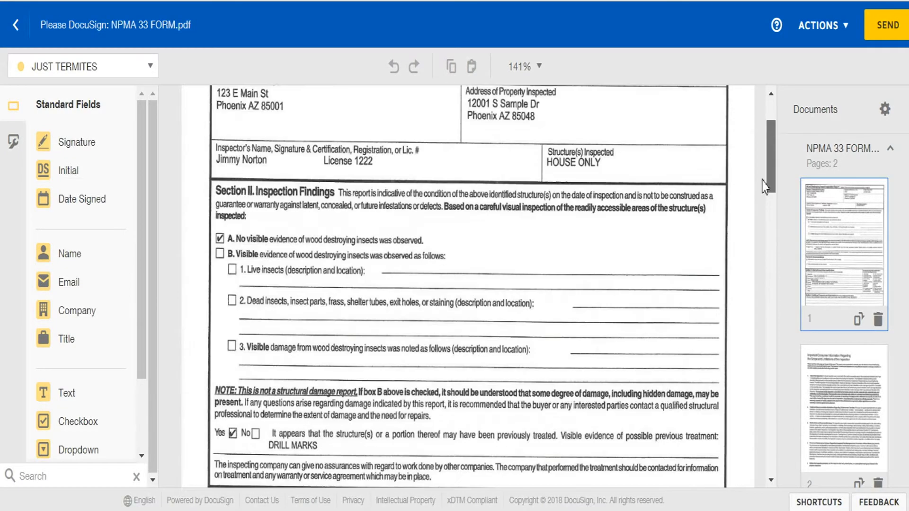
pyautogui.moveTo(764, 186); pyautogui.dragTo(768, 300)
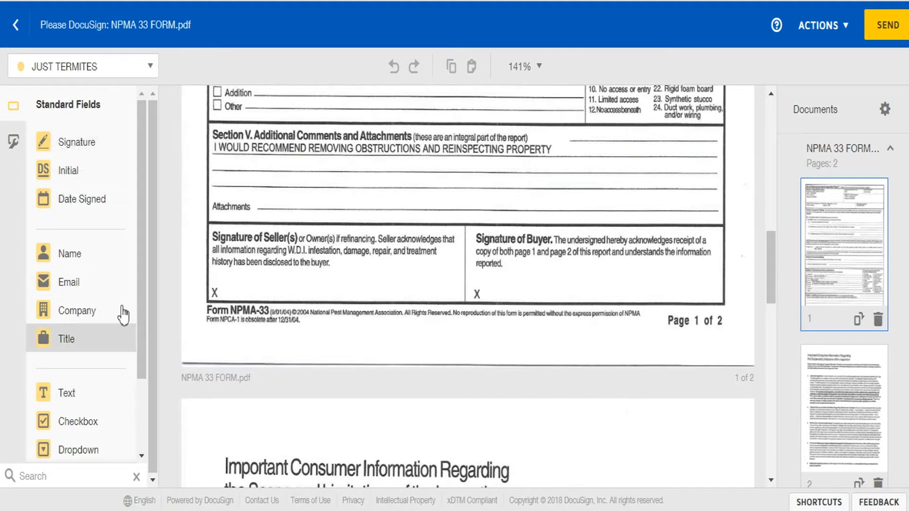
pyautogui.moveTo(76, 142)
pyautogui.mouseDown()
pyautogui.moveTo(118, 172)
pyautogui.moveTo(408, 259)
pyautogui.moveTo(512, 267)
pyautogui.mouseUp()
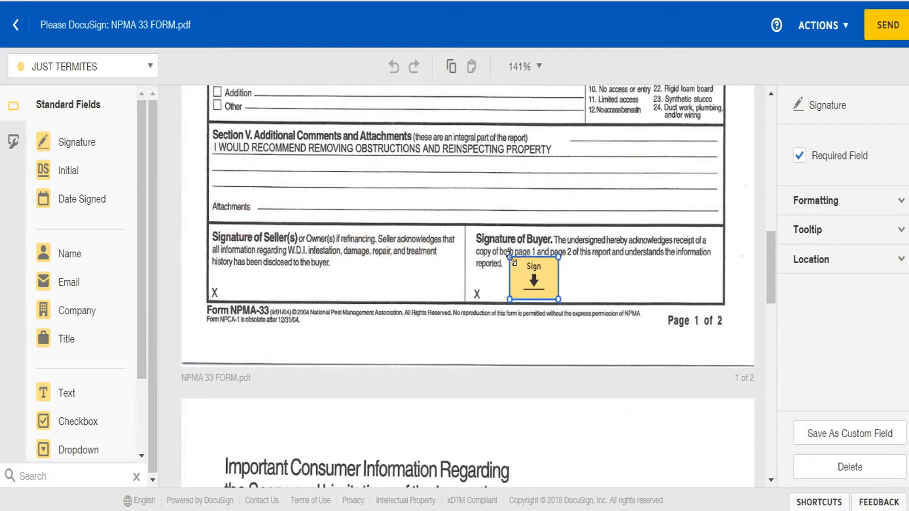
pyautogui.moveTo(72, 201); pyautogui.dragTo(664, 282)
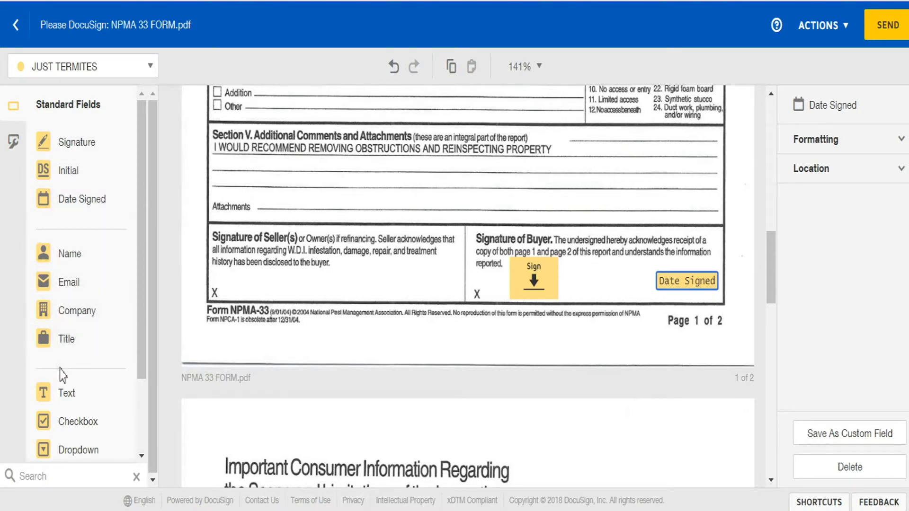
pyautogui.moveTo(71, 258)
pyautogui.mouseDown()
pyautogui.moveTo(456, 288)
pyautogui.moveTo(566, 272)
pyautogui.moveTo(606, 281)
pyautogui.mouseUp()
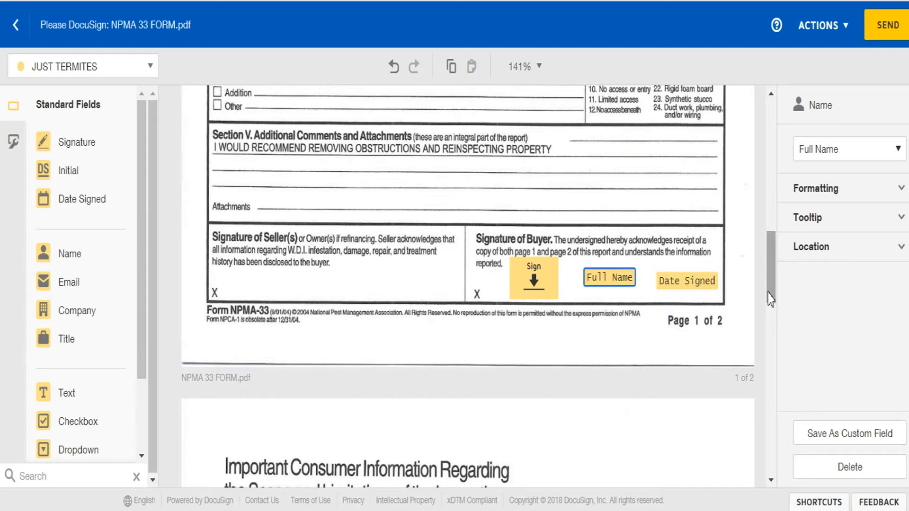
# Place an Initial field in the blank space below item 5 on page 2 and send the envelope.
pyautogui.moveTo(772, 296)
pyautogui.mouseDown()
pyautogui.moveTo(787, 368)
pyautogui.moveTo(778, 306)
pyautogui.mouseUp()
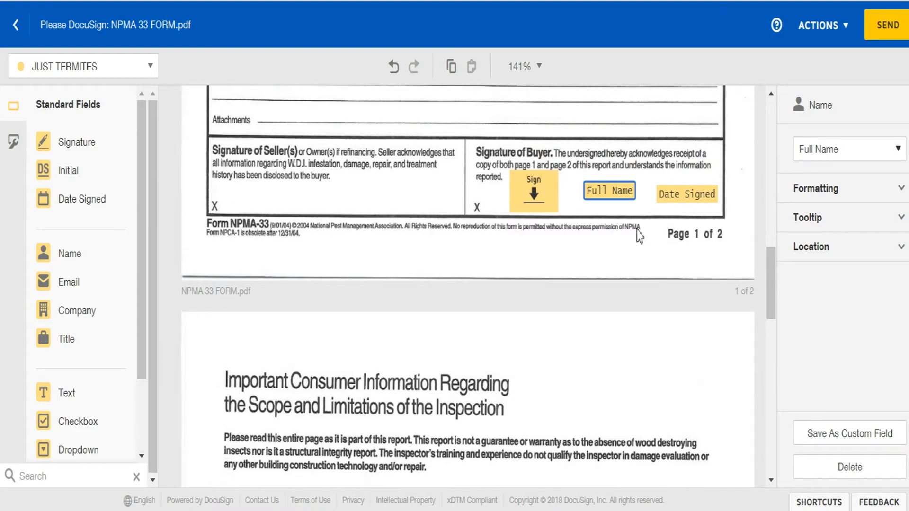
pyautogui.moveTo(772, 284); pyautogui.dragTo(797, 449)
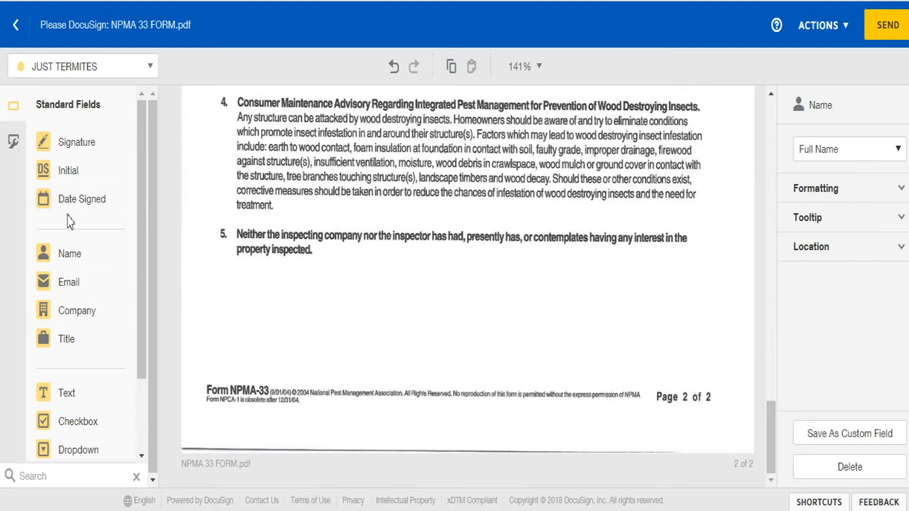
pyautogui.moveTo(66, 174); pyautogui.dragTo(348, 330)
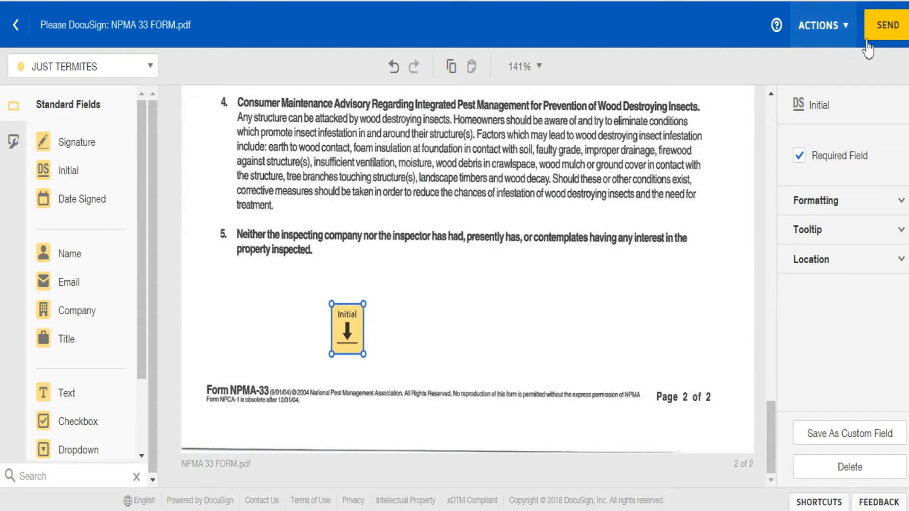
pyautogui.click(884, 36)
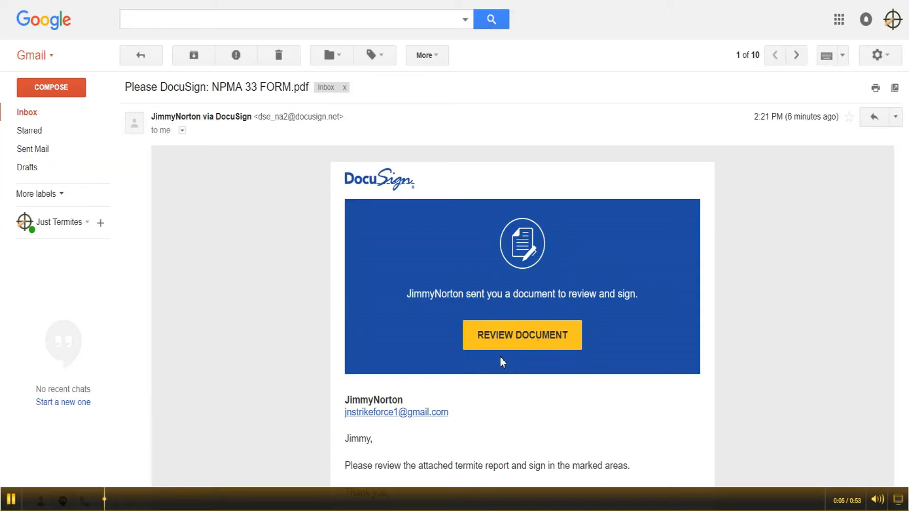
# Open the document for review from the DocuSign e-mail in Gmail and agree to use electronic records and signatures.
pyautogui.click(498, 340)
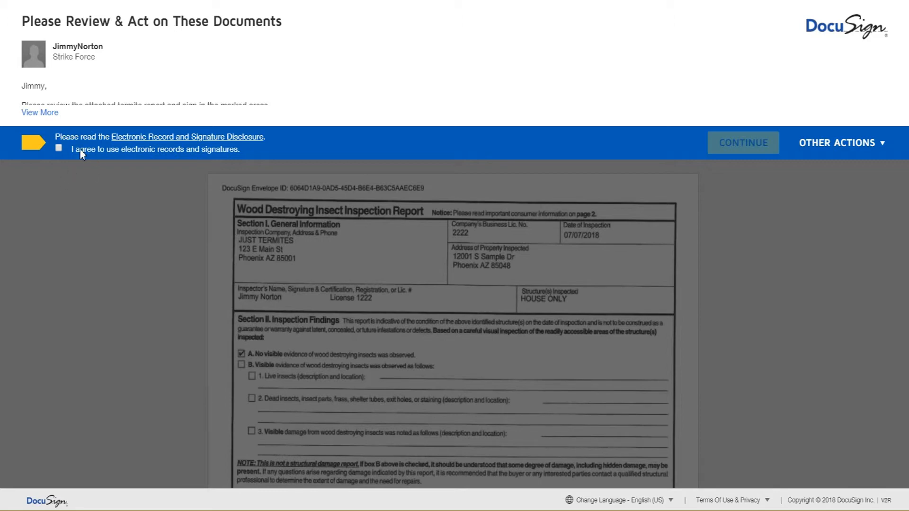
pyautogui.click(58, 149)
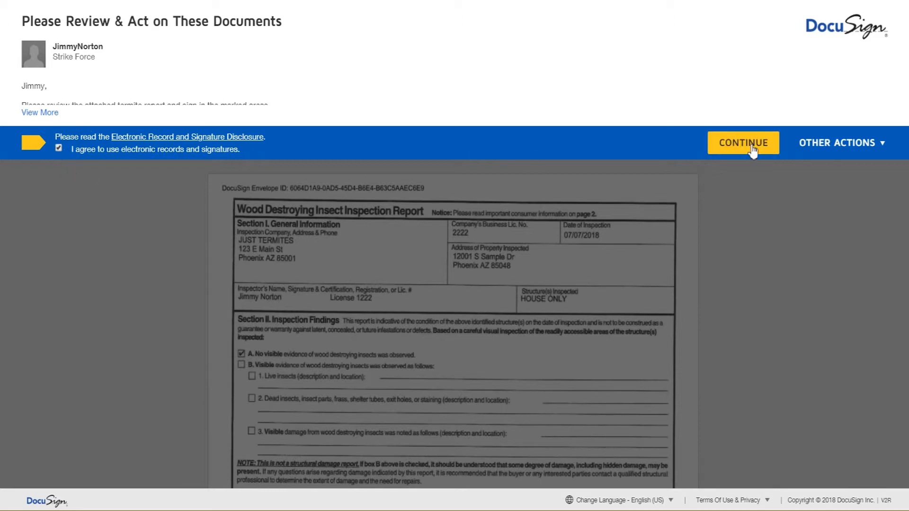
pyautogui.click(752, 150)
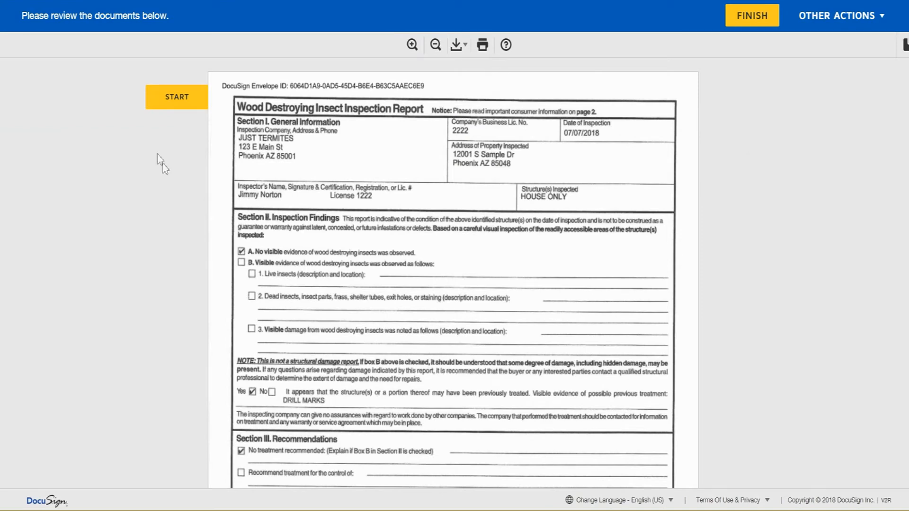
# Sign the buyer's signature field on page 1, adopting the suggested JUST TERMITES signature style.
pyautogui.click(177, 96)
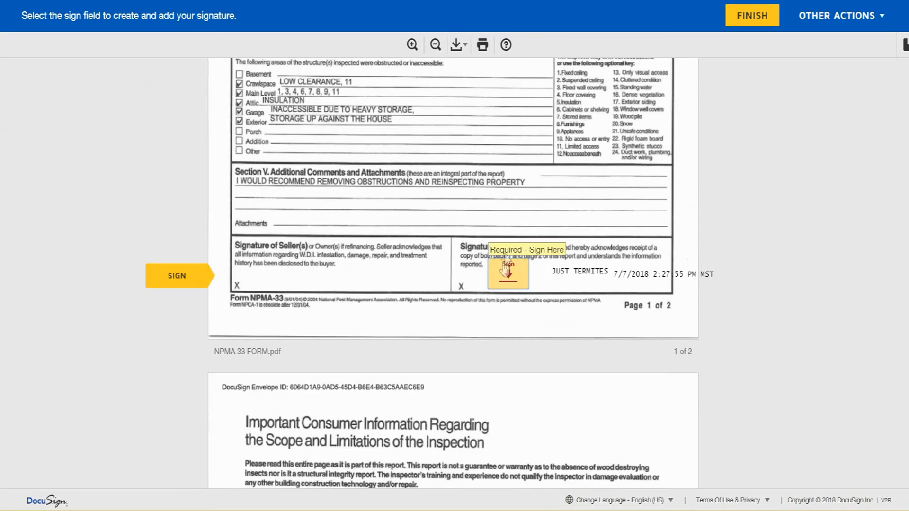
pyautogui.click(505, 269)
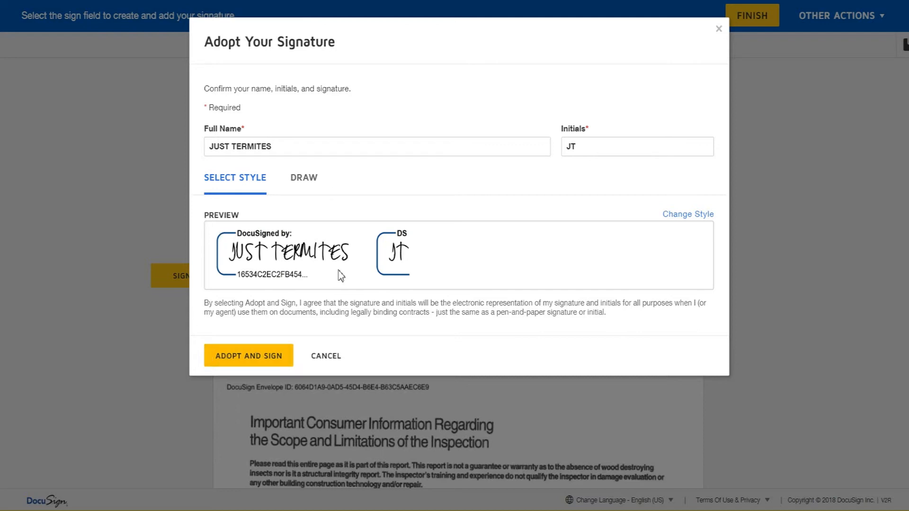
pyautogui.click(232, 362)
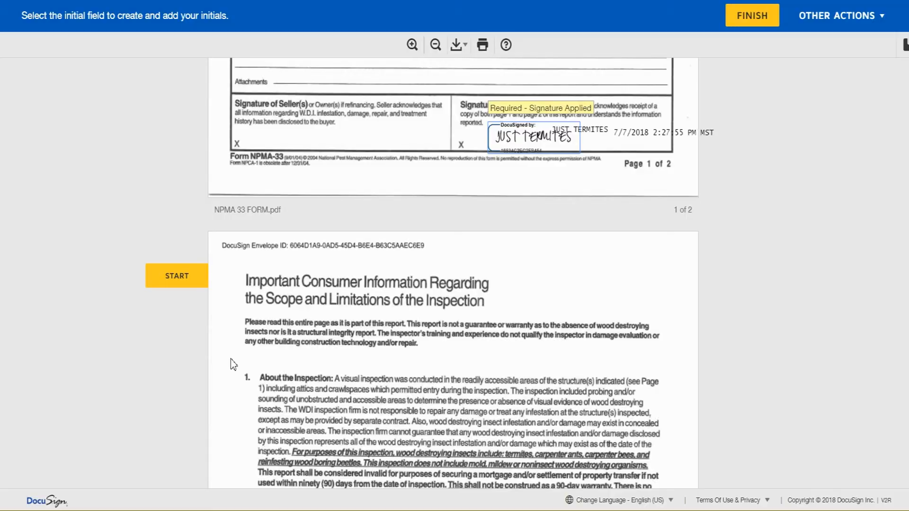
# Initial the required field on page 2 and finish signing the document.
pyautogui.click(353, 283)
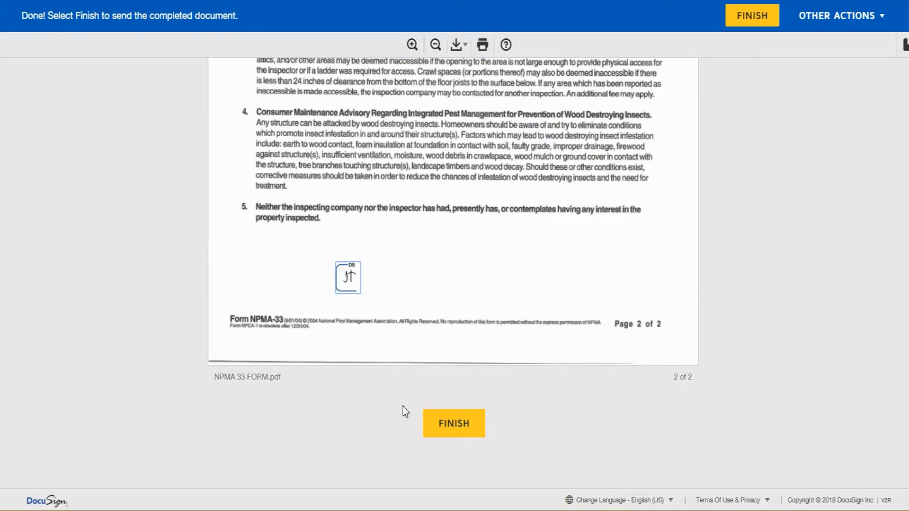
pyautogui.click(454, 429)
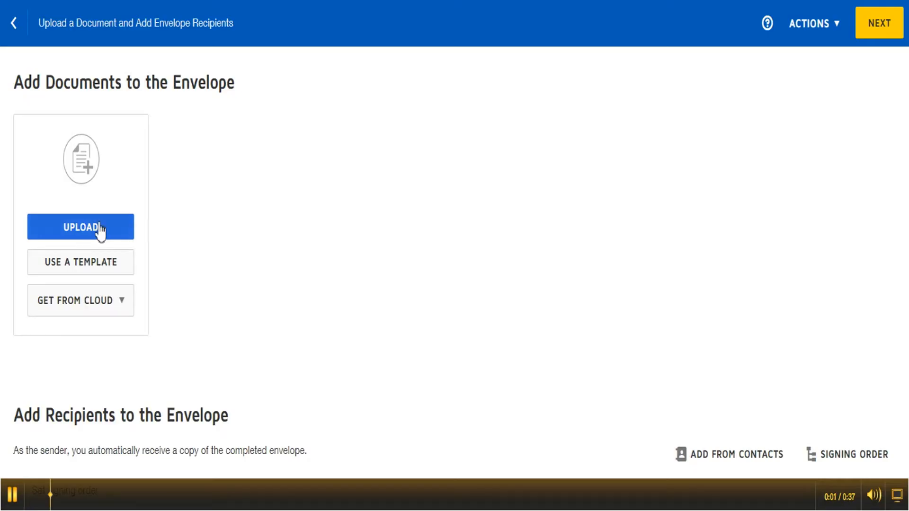